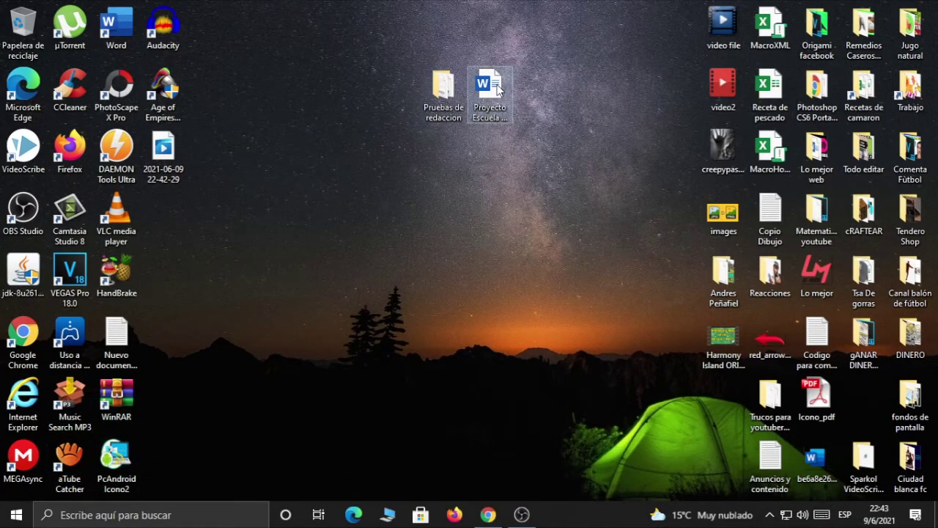
Move the Pruebas de redaccion folder away from the Proyecto Escuela de Fùtbol document on the desktop
left_click_drag(393, 40, 555, 146)
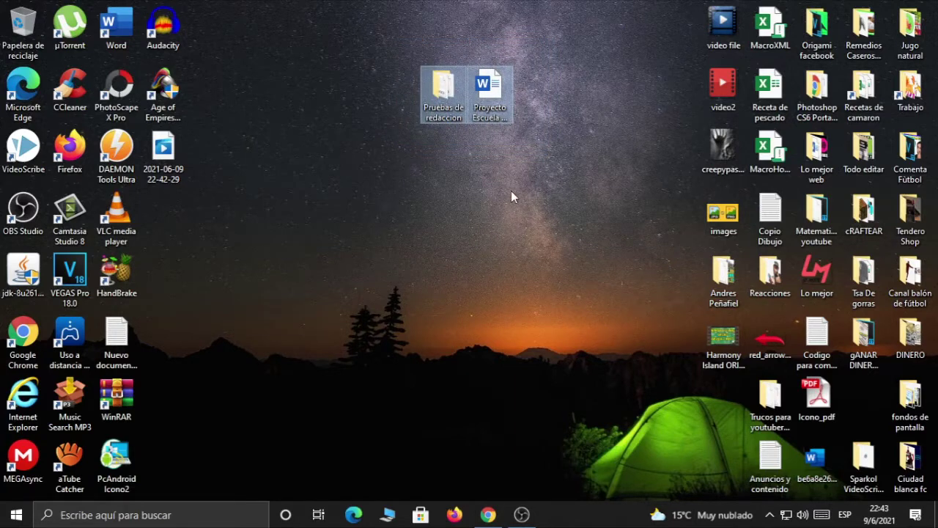
left_click(511, 192)
left_click_drag(452, 95, 344, 97)
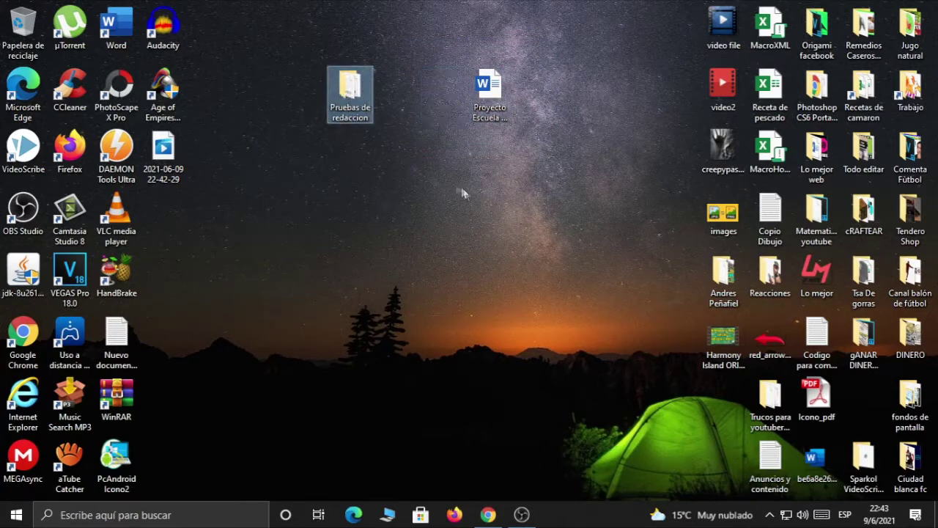
Compress the Proyecto Escuela de Fùtbol Word document into a ZIP archive named "Proyecto Escuela de Fùtbol 1"
right_click(486, 94)
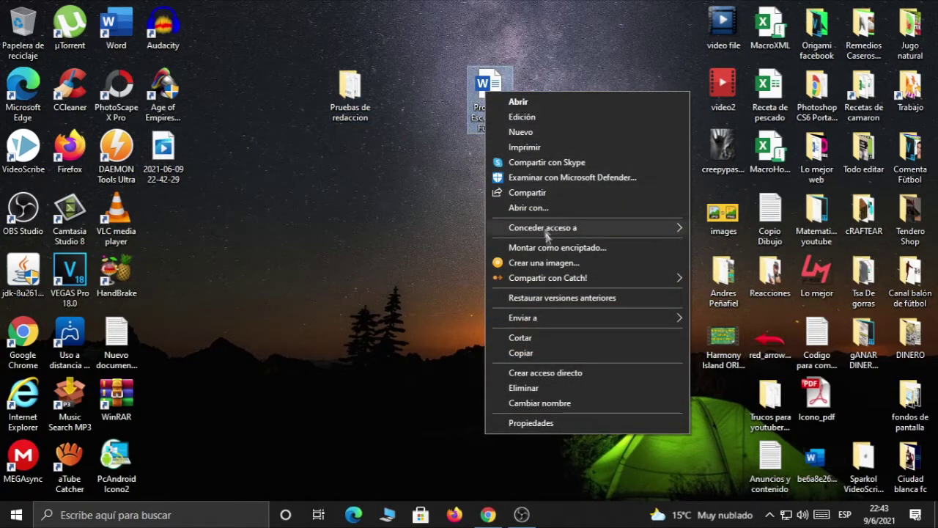
mouse_move(559, 317)
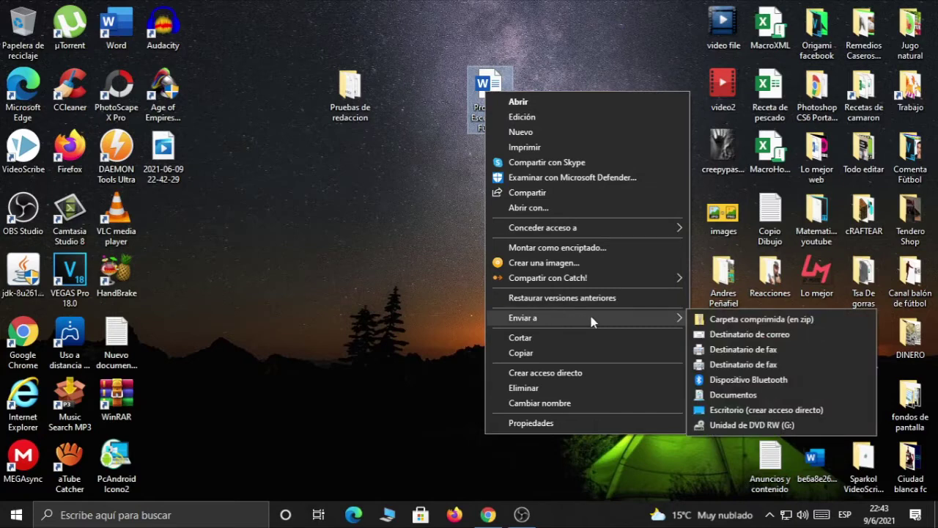
left_click(751, 319)
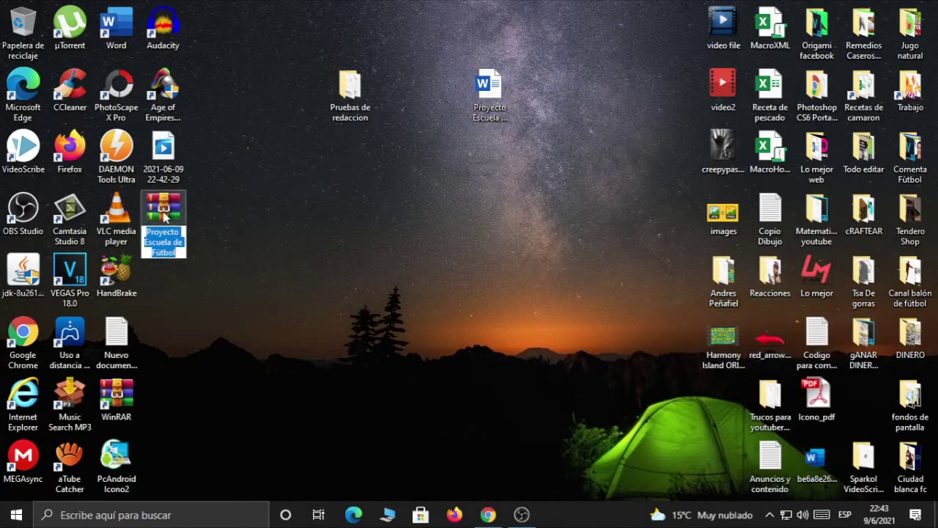
key("Return")
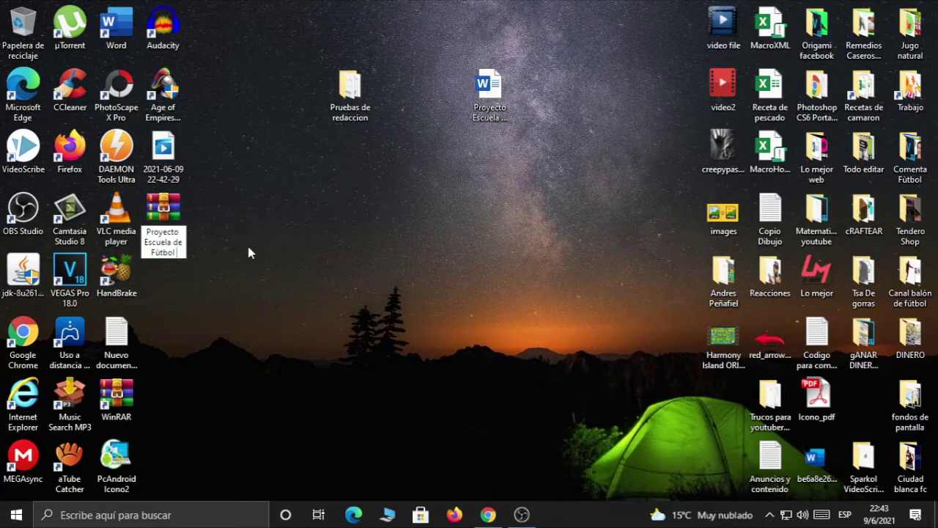
type("1")
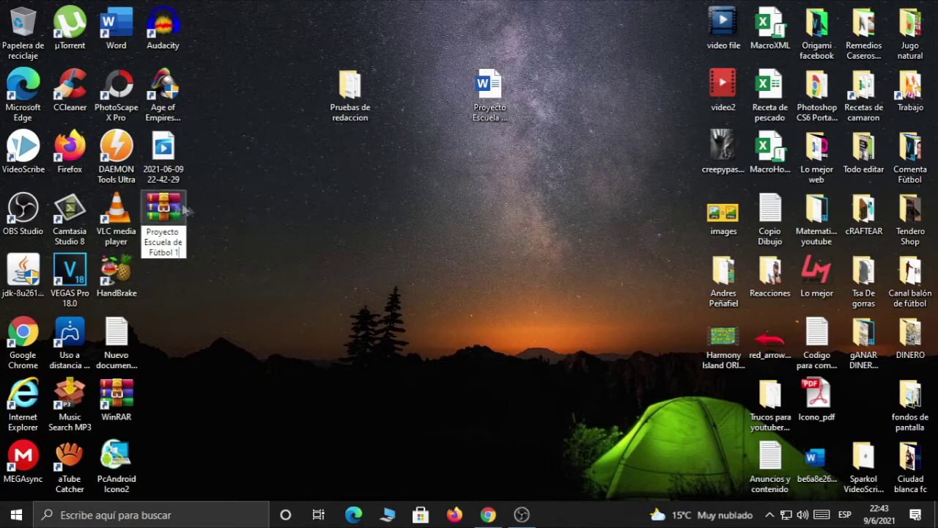
key("Return")
Place the Proyecto Escuela de Fùtbol 1 archive directly below the original Word document on the desktop
left_click_drag(174, 213, 513, 184)
left_click(581, 260)
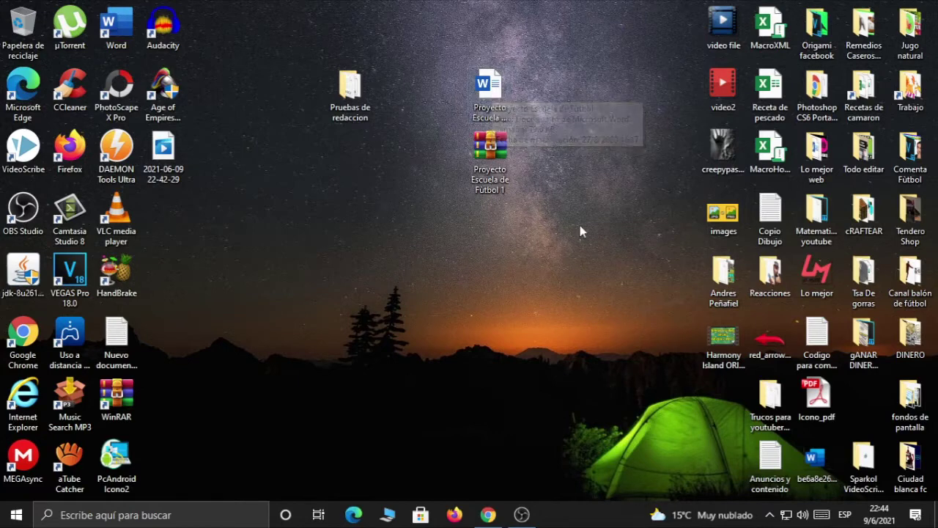
mouse_move(499, 167)
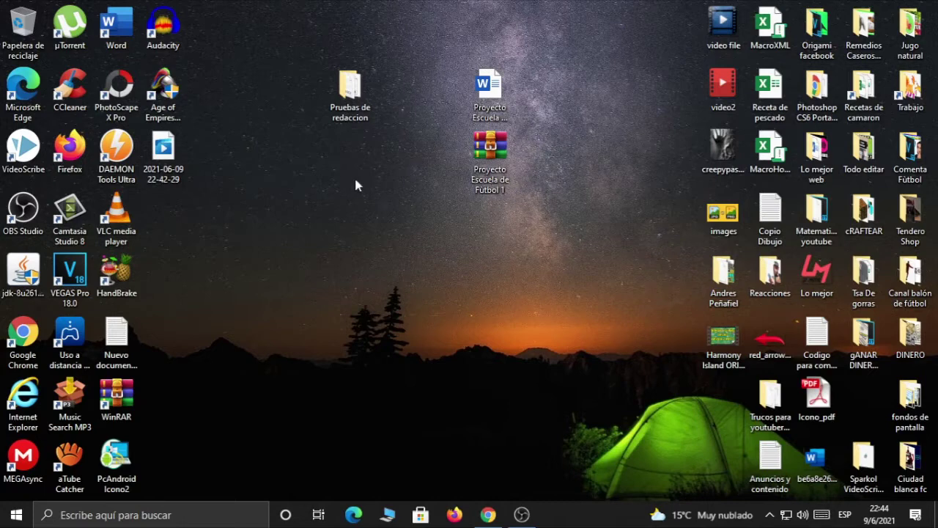
Compress the Pruebas de redaccion folder into a ZIP archive named "Pruebas de redaccion 1" and place it below the folder
left_click(350, 89)
right_click(347, 86)
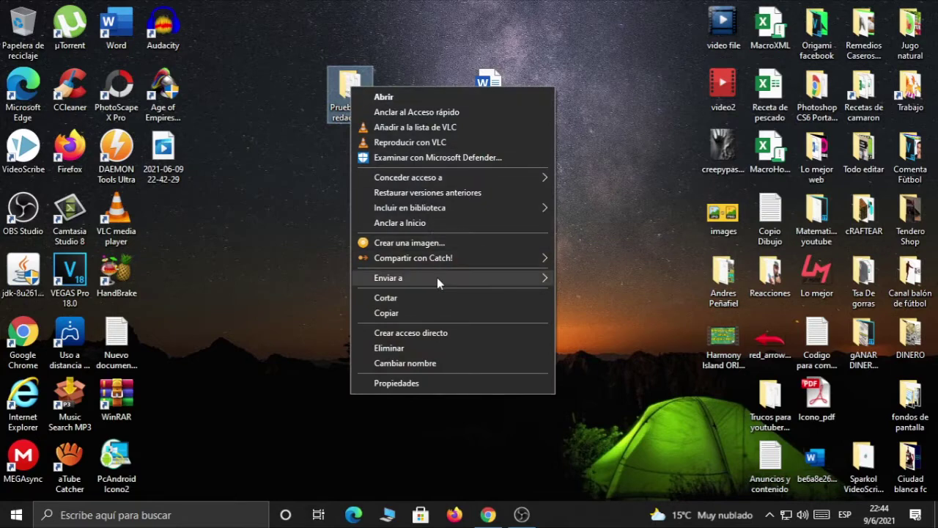
mouse_move(438, 279)
left_click(597, 280)
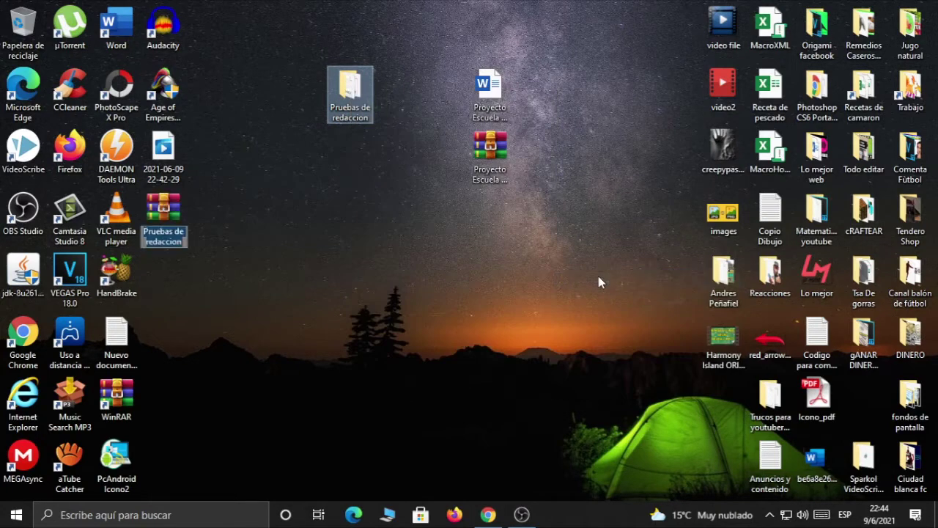
left_click(186, 242)
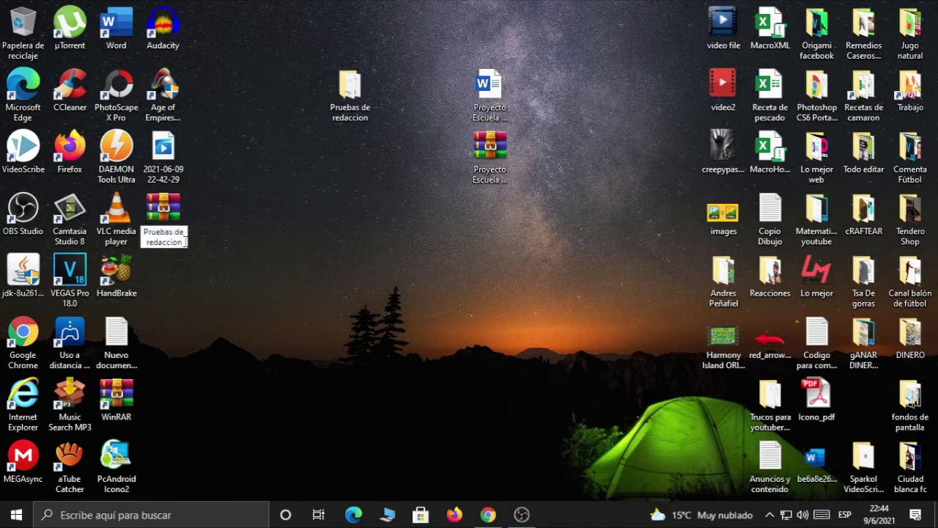
type("1")
key("Return")
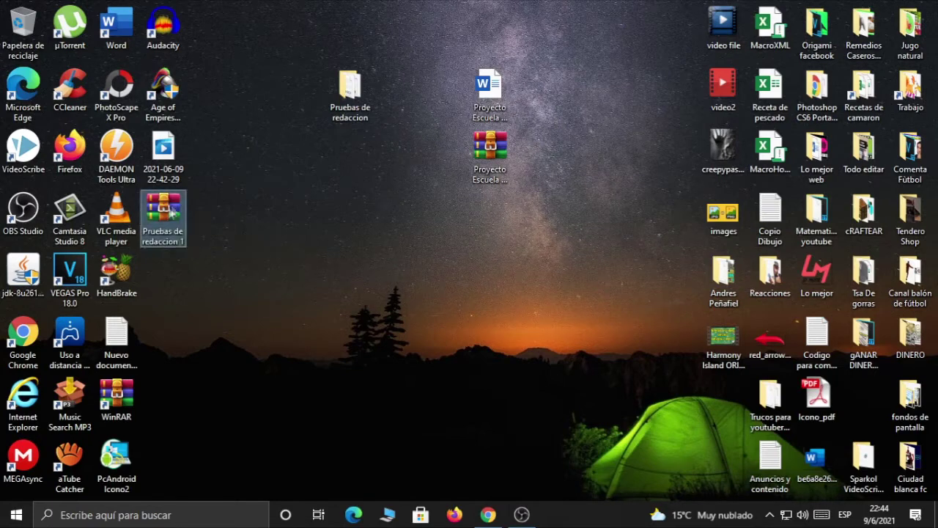
left_click_drag(168, 209, 359, 167)
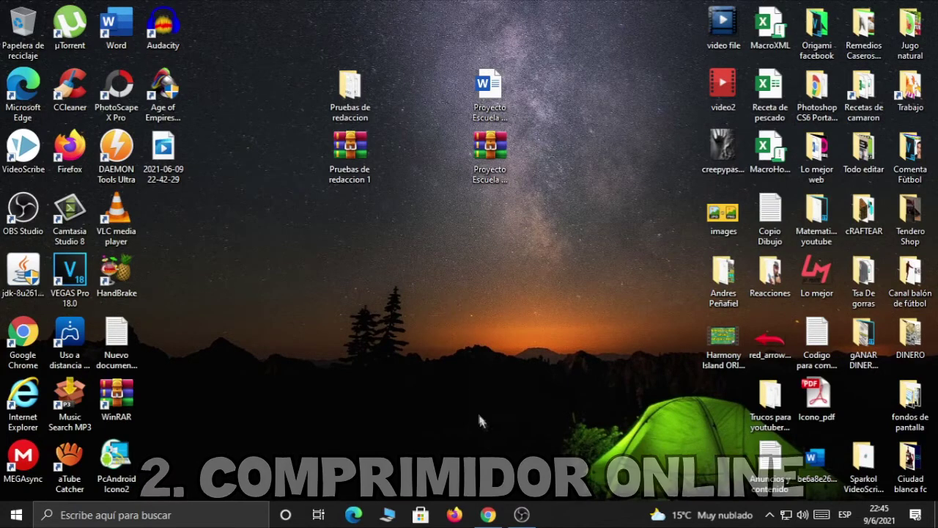
Switch to Chrome, return to Online-Convert's ZIP converter page and dismiss the downloads bar
mouse_move(491, 515)
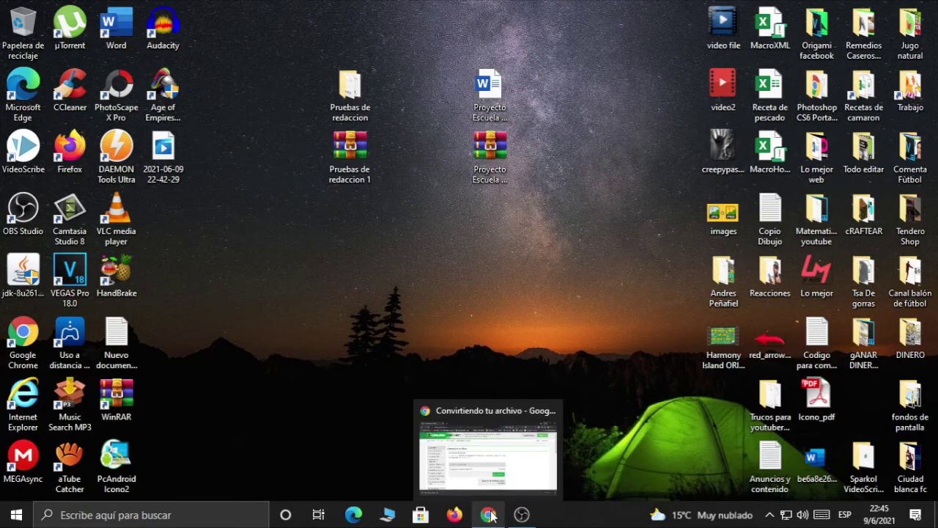
left_click(491, 516)
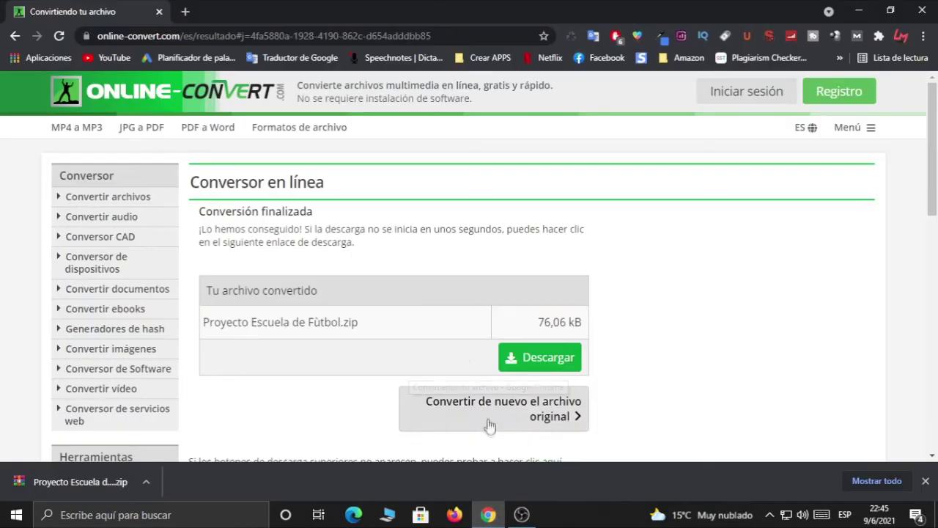
left_click(16, 35)
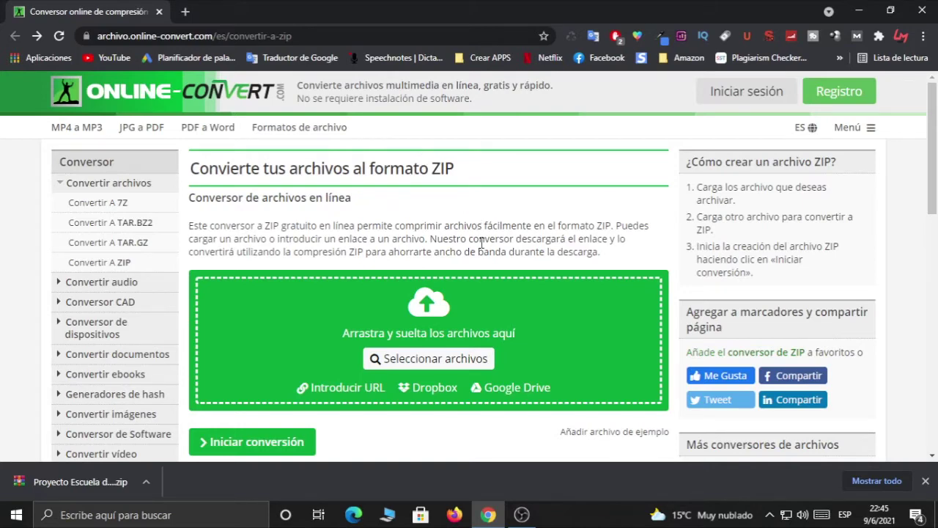
left_click(925, 481)
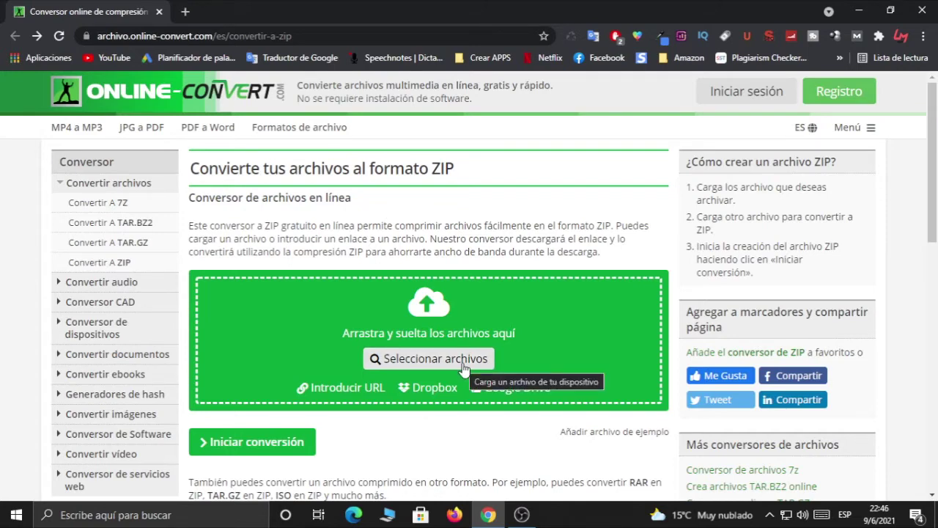
Upload the Proyecto Escuela de Fùtbol Word document from the Desktop folder to the ZIP converter
left_click(435, 359)
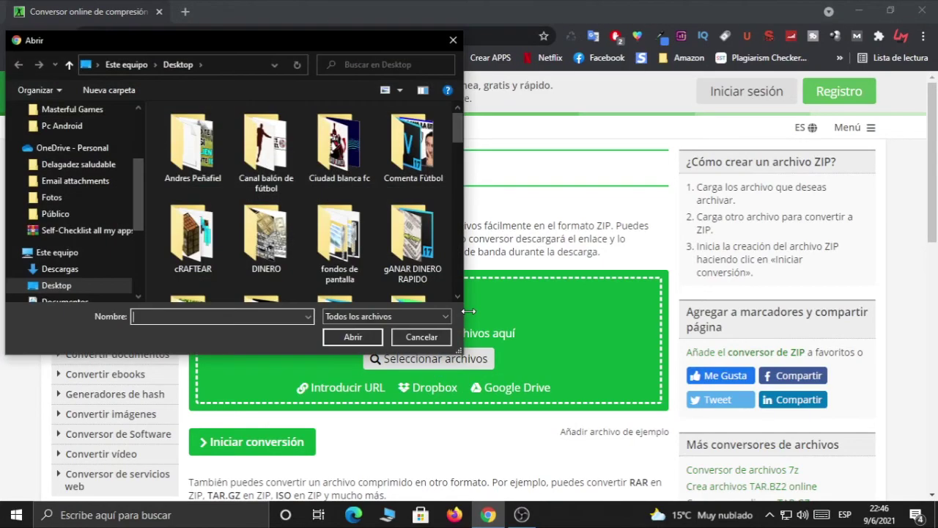
scroll(400, 211, "down", 3)
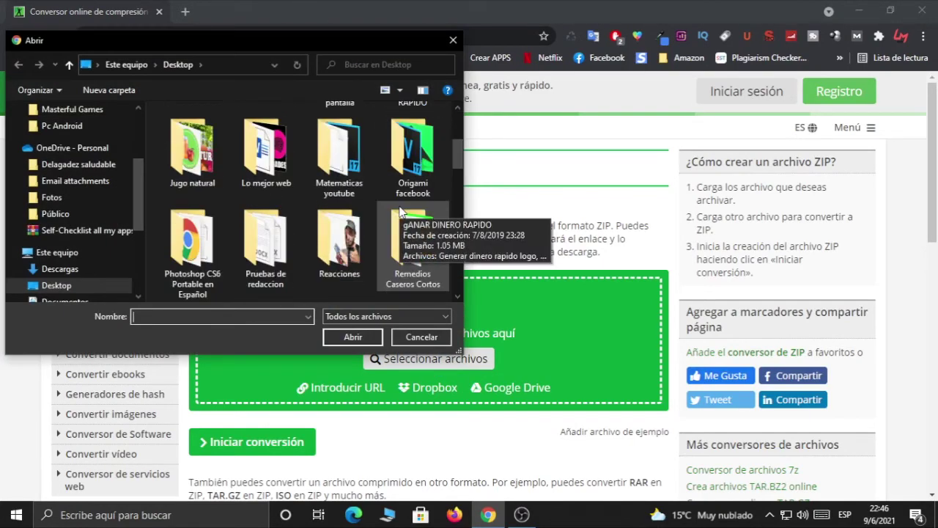
scroll(400, 211, "down", 3)
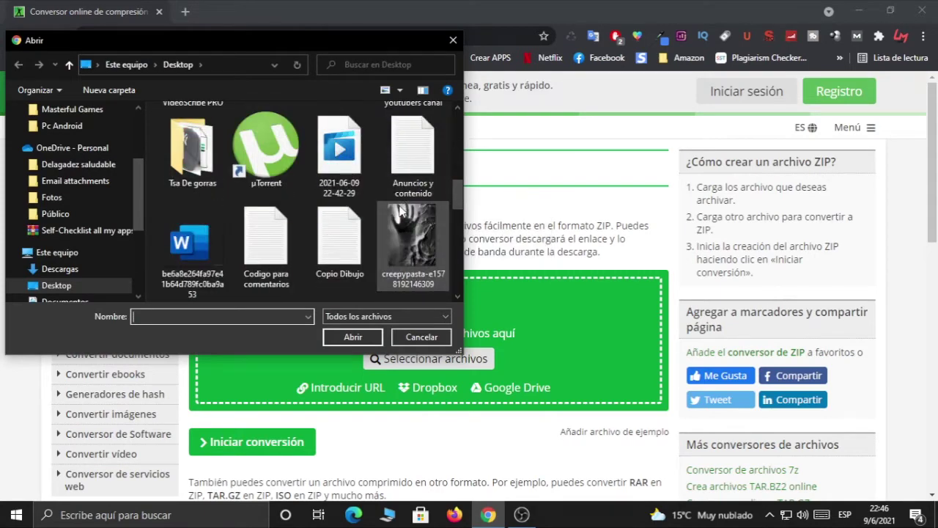
scroll(400, 211, "down", 1)
scroll(399, 212, "down", 3)
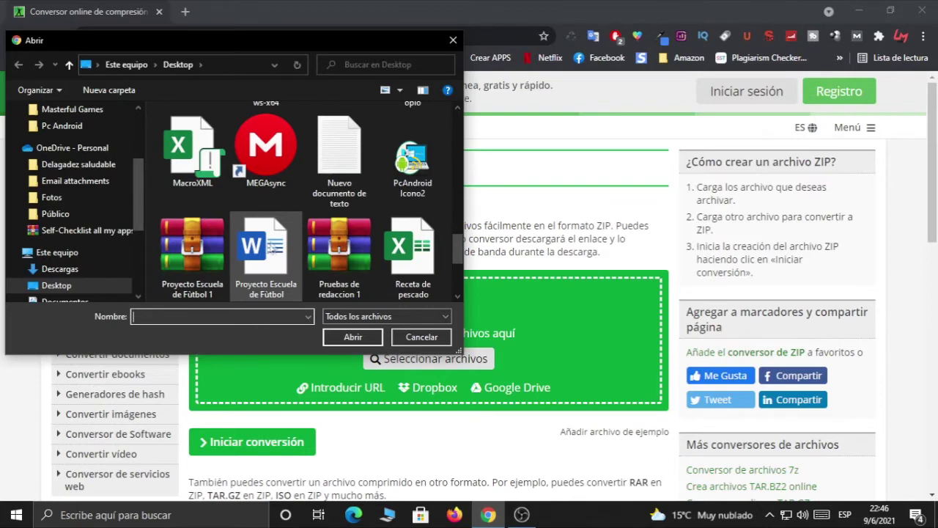
left_click(273, 250)
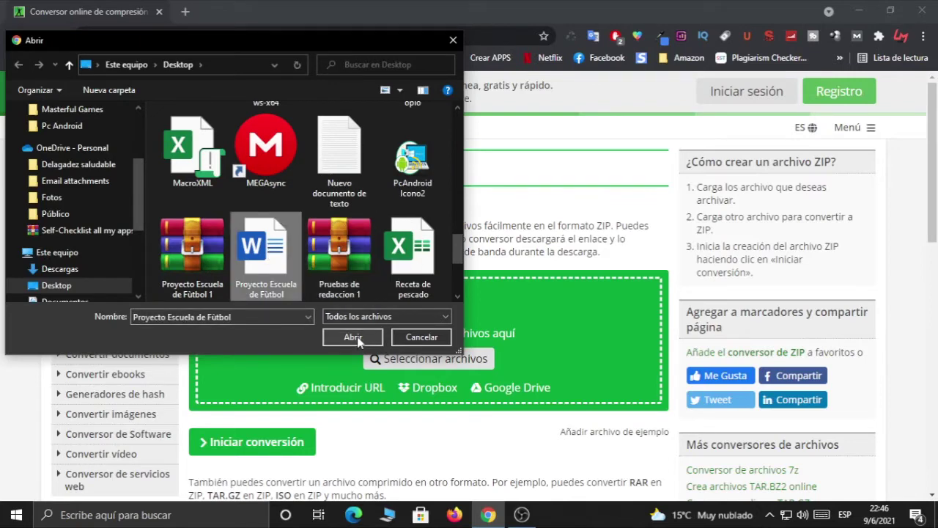
left_click(356, 337)
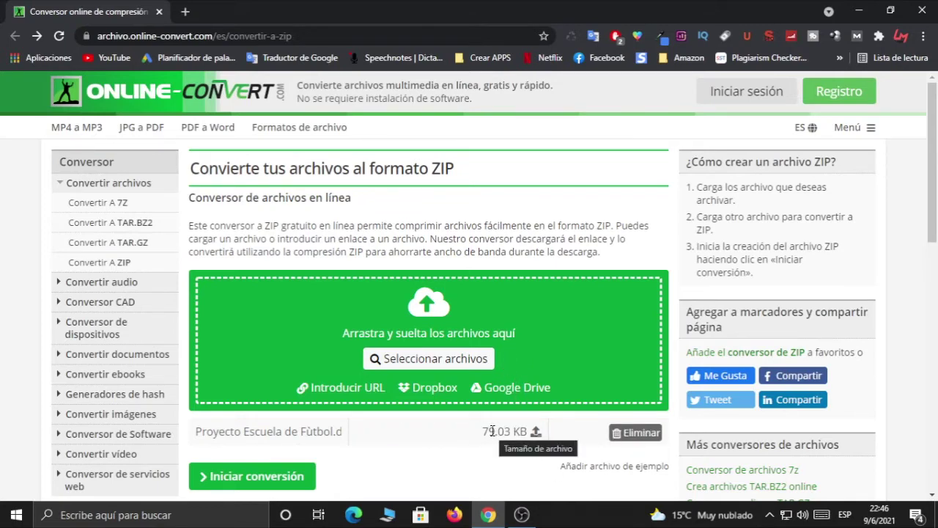
Convert the uploaded document to ZIP, blocking the site's multiple-download request, and download Proyecto Escuela de Fùtbol.zip
scroll(466, 447, "down", 2)
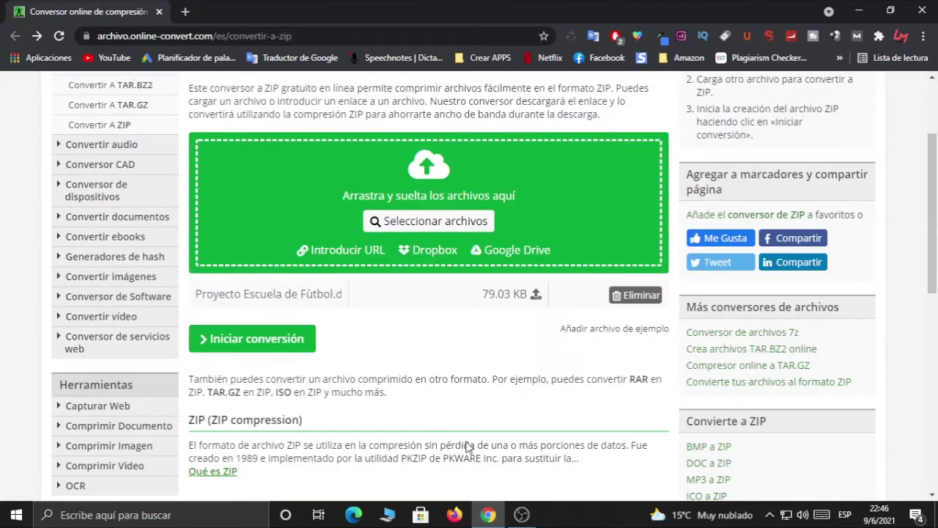
left_click(249, 343)
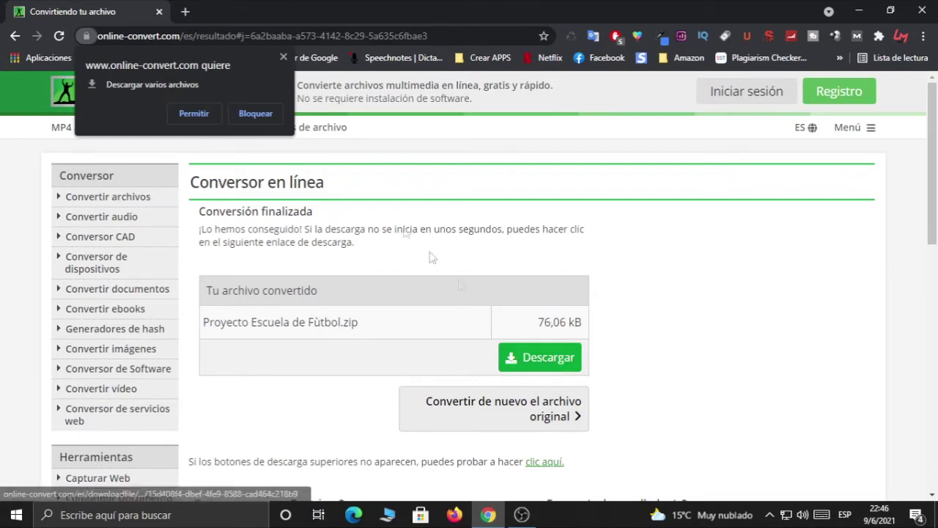
left_click(255, 113)
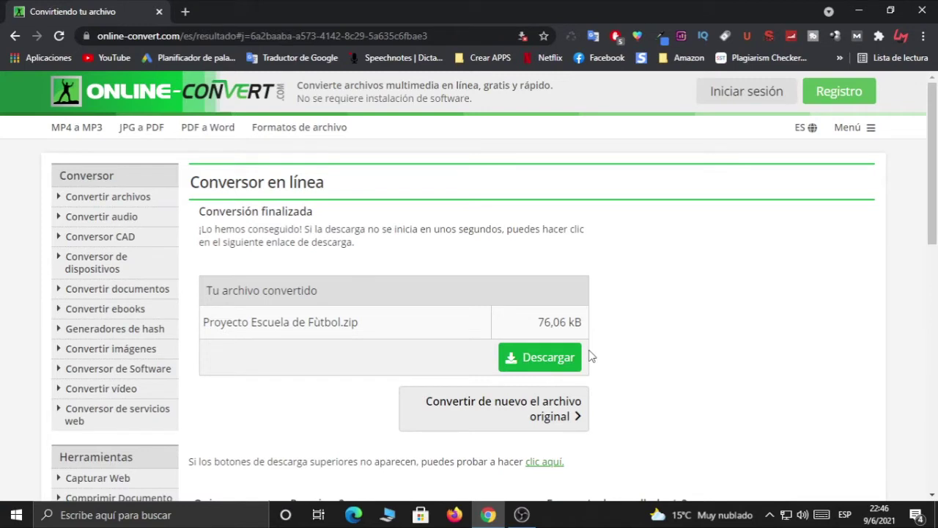
left_click(546, 357)
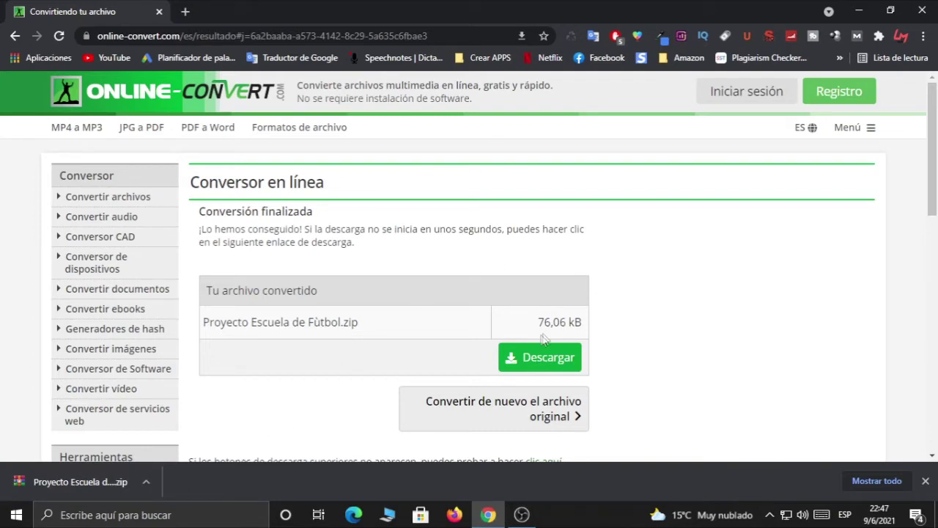
Move the downloaded Proyecto Escuela de Fùtbol archive from the Descargas folder to the desktop, below the other project archive
left_click(146, 482)
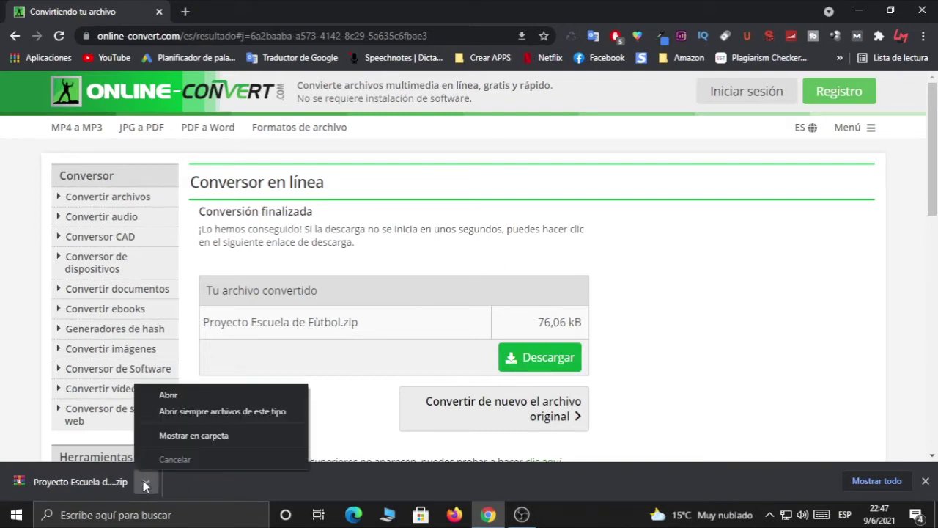
left_click(195, 435)
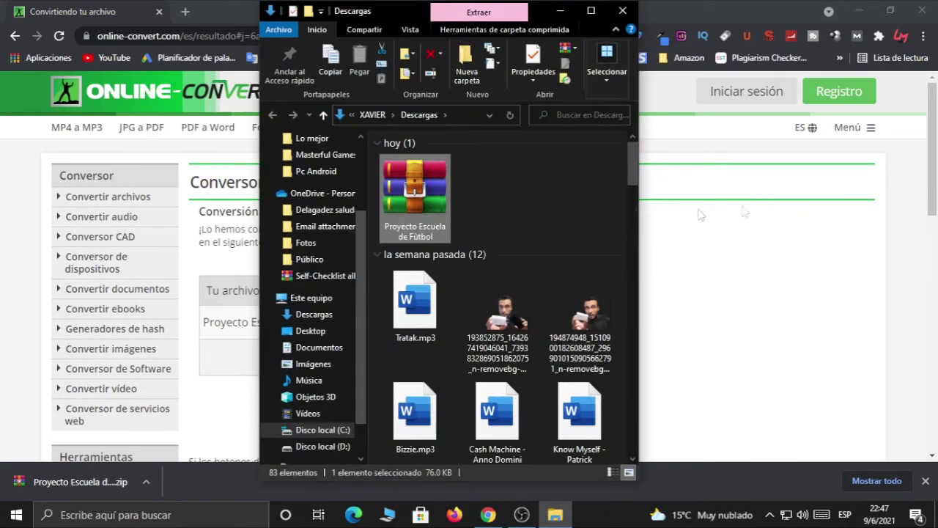
left_click(861, 11)
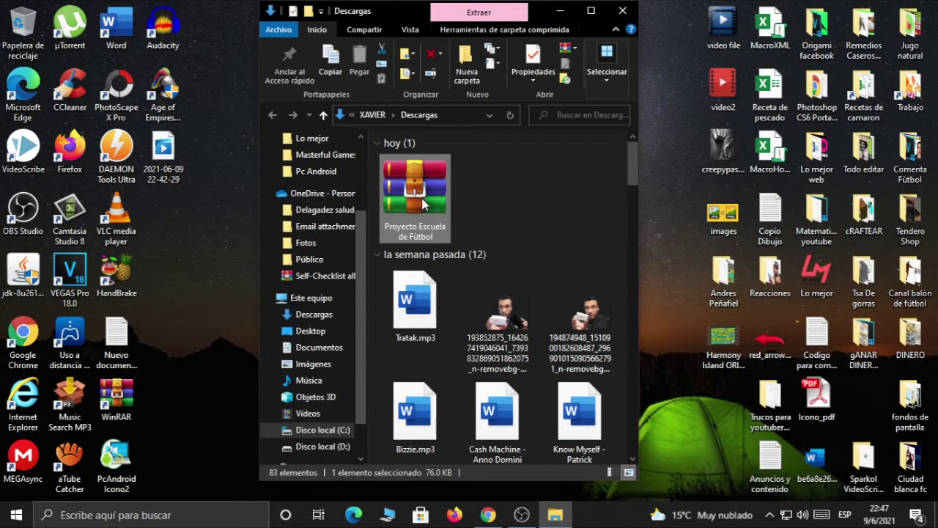
left_click_drag(414, 188, 197, 270)
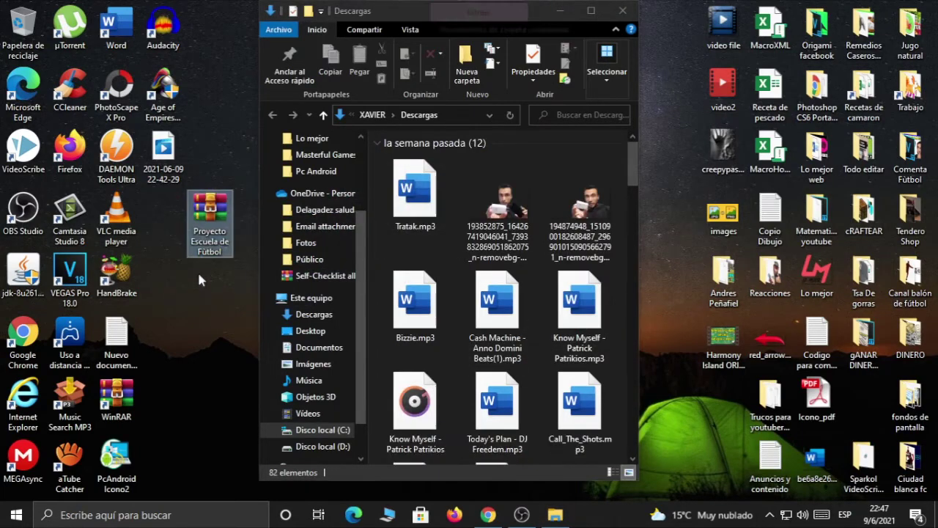
left_click(625, 12)
left_click_drag(224, 220, 497, 220)
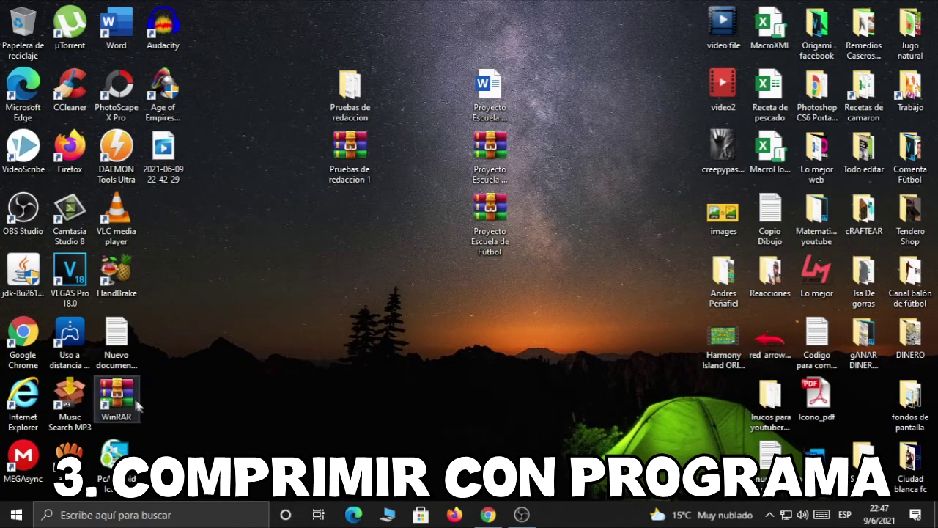
Move the WinRAR shortcut to the open middle area of the desktop and launch WinRAR
left_click_drag(126, 399, 408, 357)
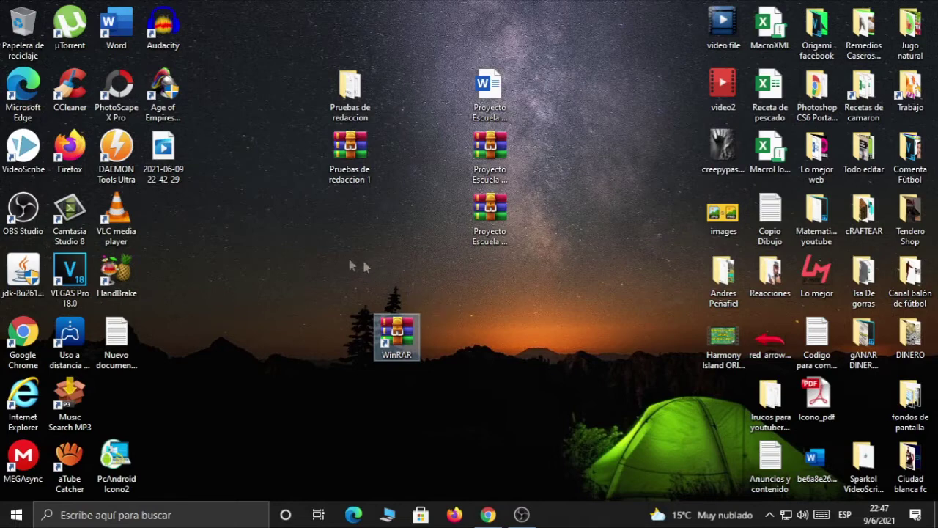
double_click(397, 331)
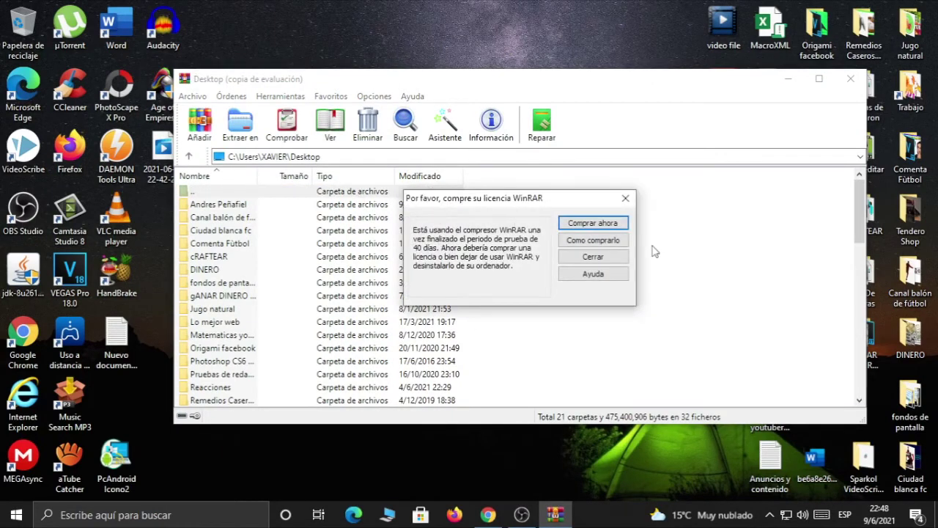
Dismiss the WinRAR licence reminder, go up to the parent folder and reopen the Desktop folder
left_click(625, 198)
left_click(188, 158)
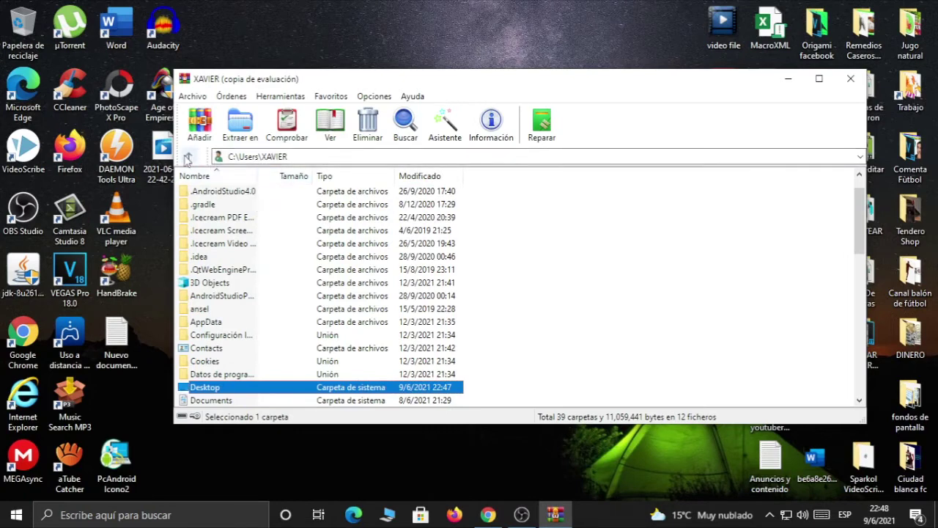
scroll(279, 303, "down", 2)
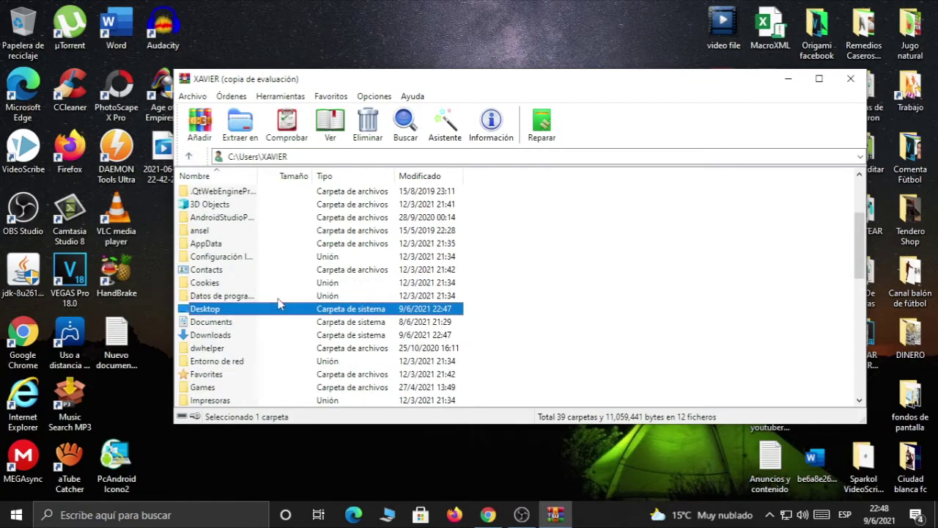
double_click(203, 312)
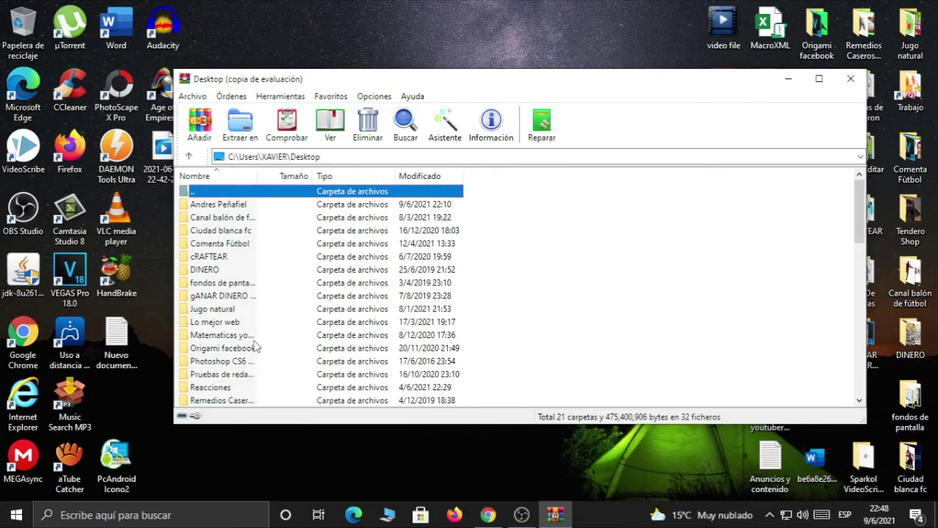
Compress the Pruebas de redaccion folder into Pruebas de redaccion.zip, using the ZIP format and the La mejor compression method
scroll(257, 345, "down", 12)
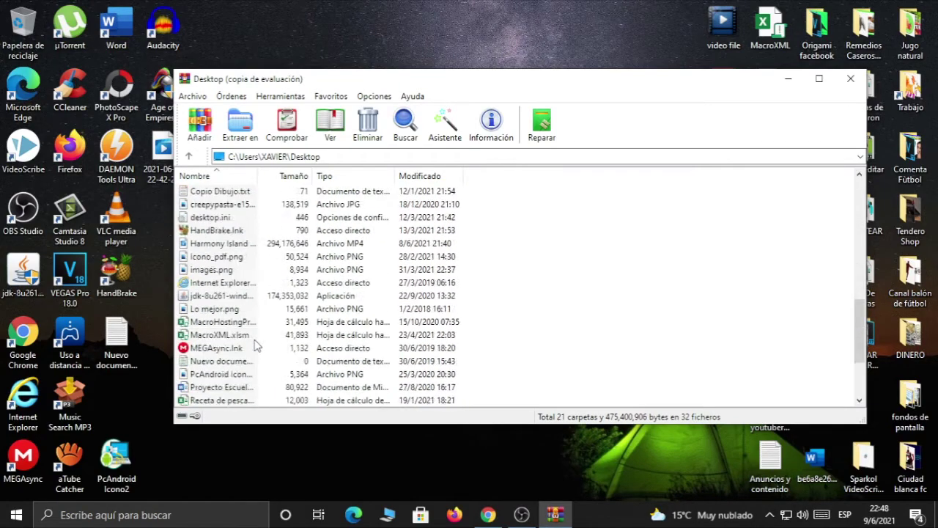
scroll(257, 345, "up", 7)
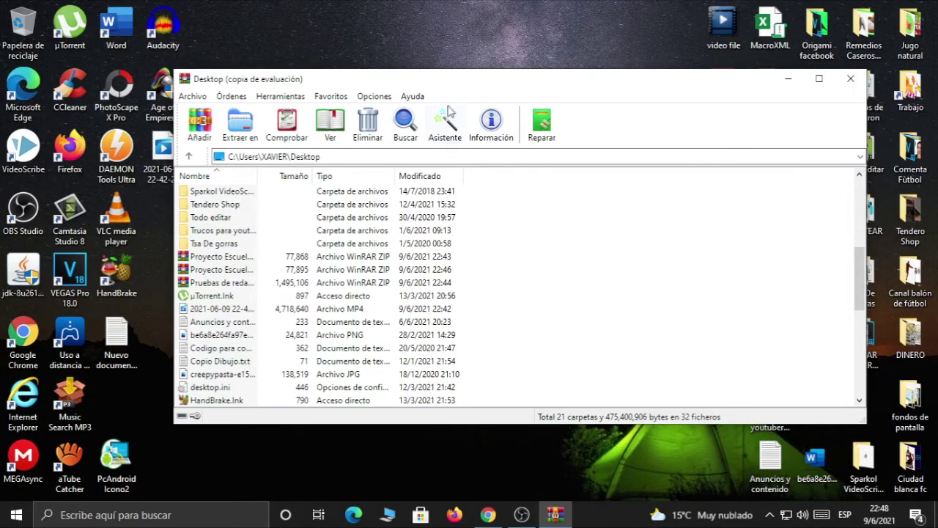
mouse_move(452, 88)
left_mouse_down()
mouse_move(462, 110)
mouse_move(465, 101)
left_mouse_up()
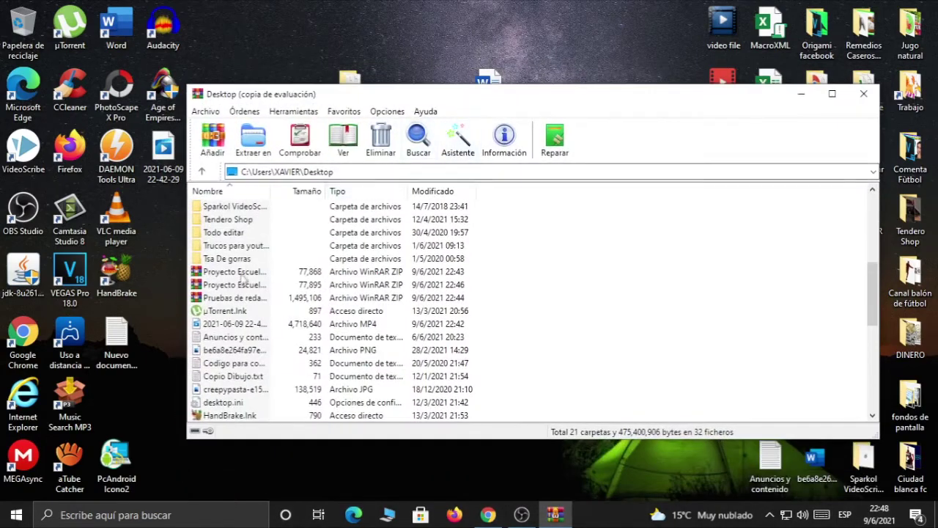
scroll(248, 296, "up", 2)
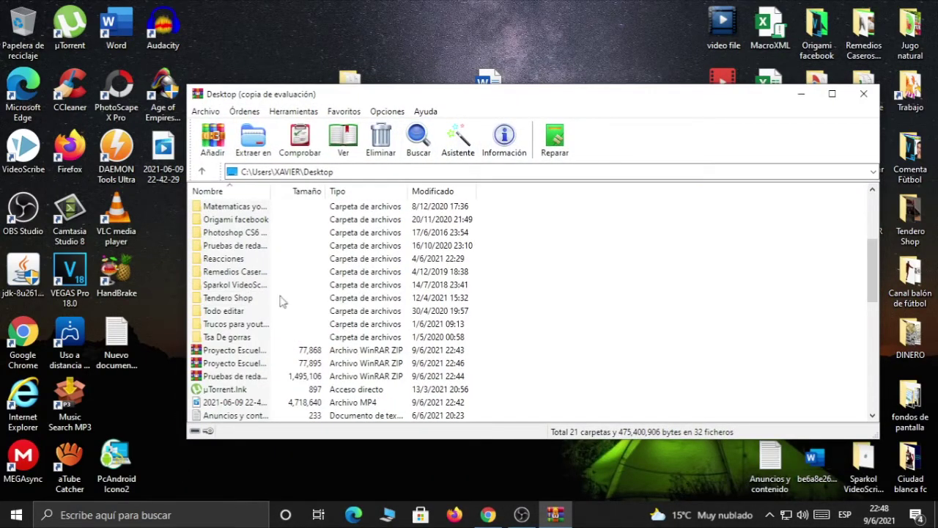
left_click(247, 249)
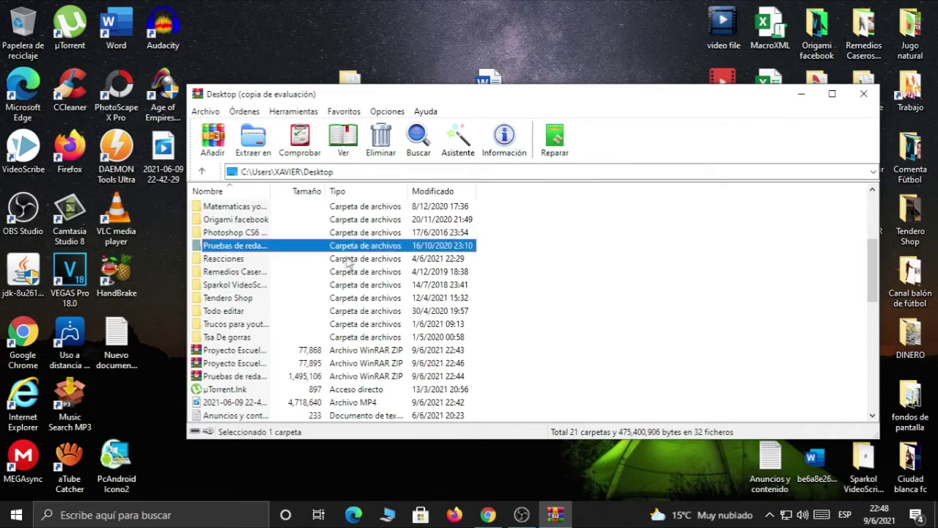
left_click(256, 252)
key("Escape")
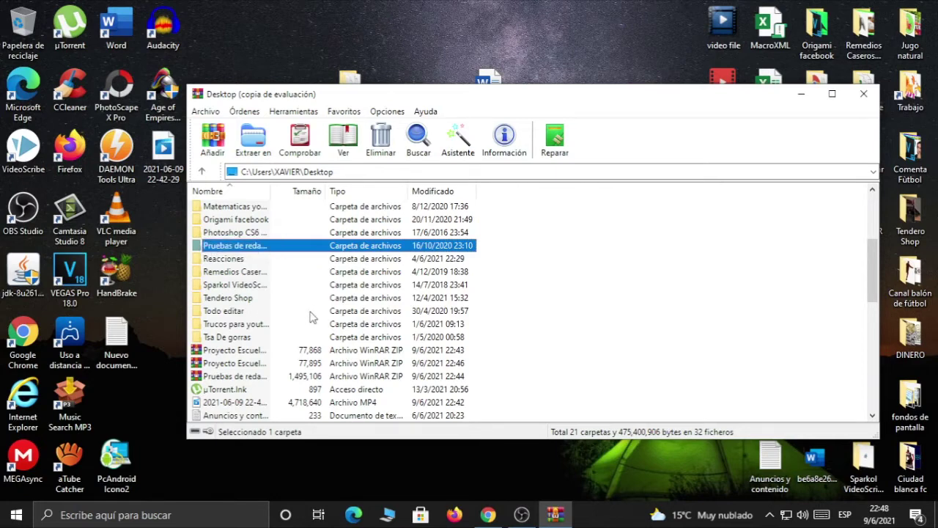
left_click(213, 141)
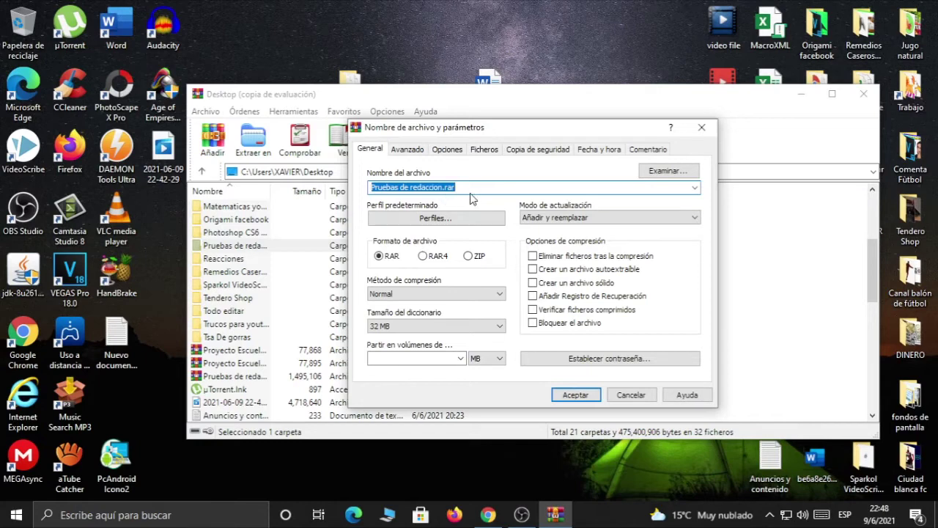
left_click(468, 256)
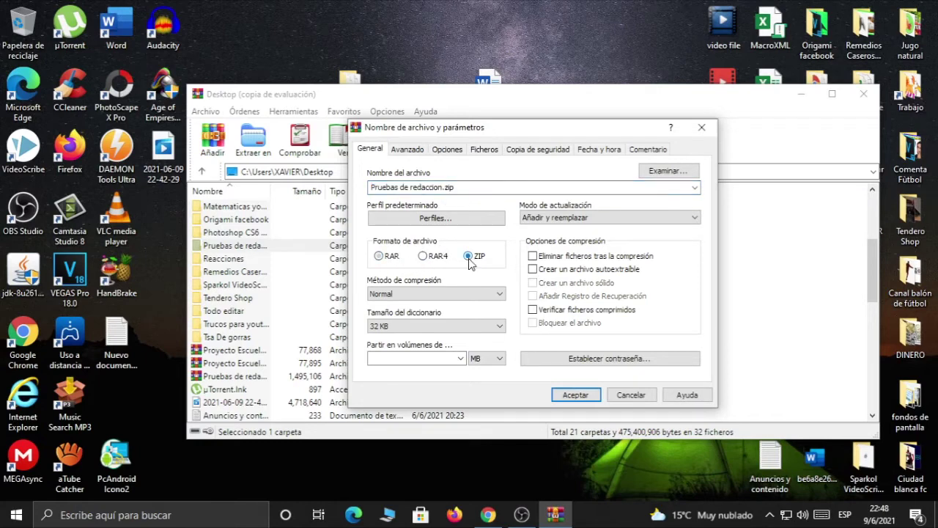
left_click(446, 296)
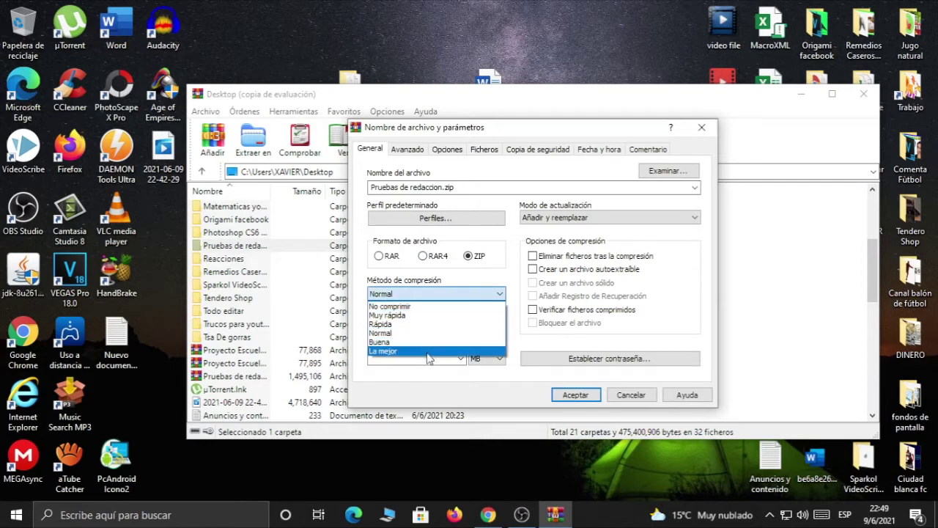
left_click(428, 352)
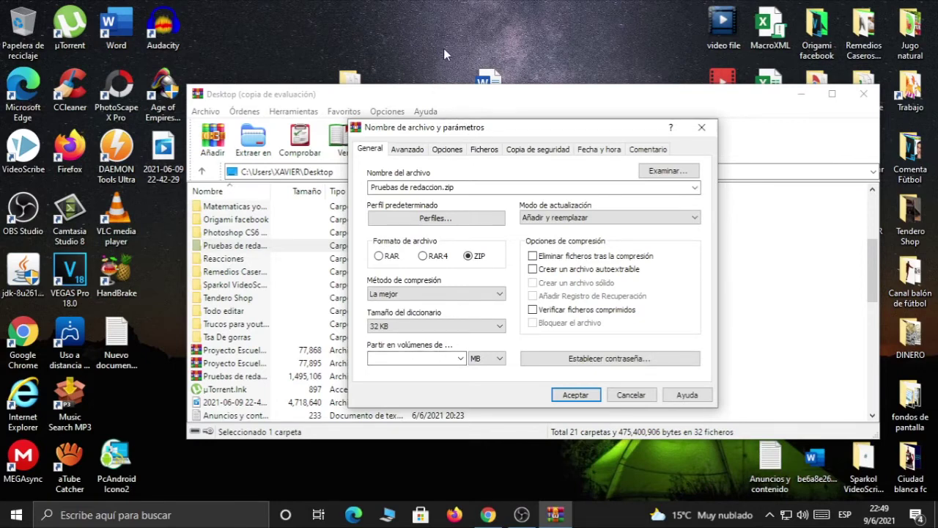
left_click(575, 395)
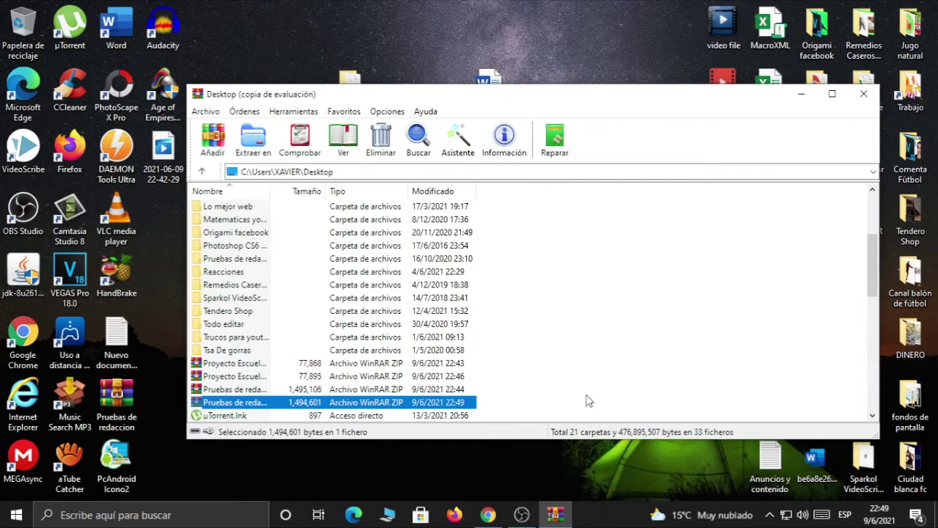
Minimize WinRAR and move the new Pruebas de redaccion archive on the desktop to just below Pruebas de redaccion 1
left_click_drag(116, 403, 163, 213)
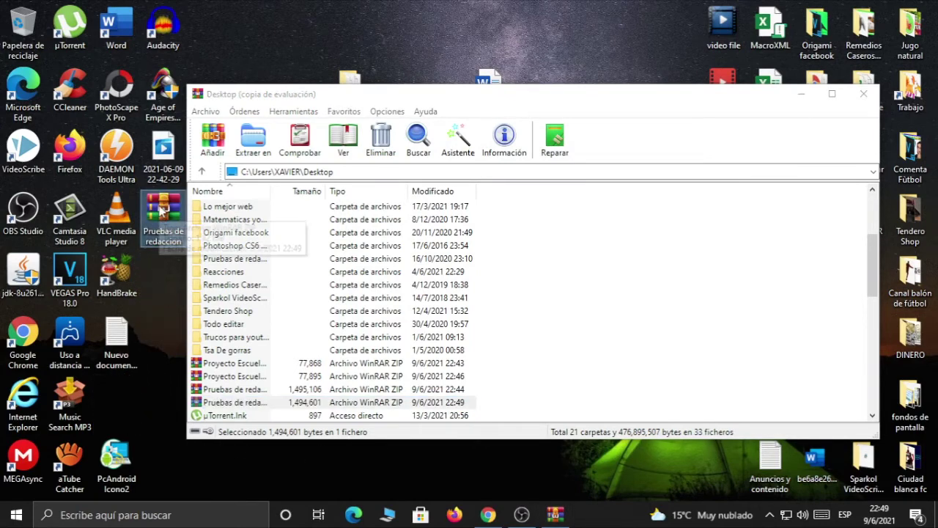
left_click(803, 97)
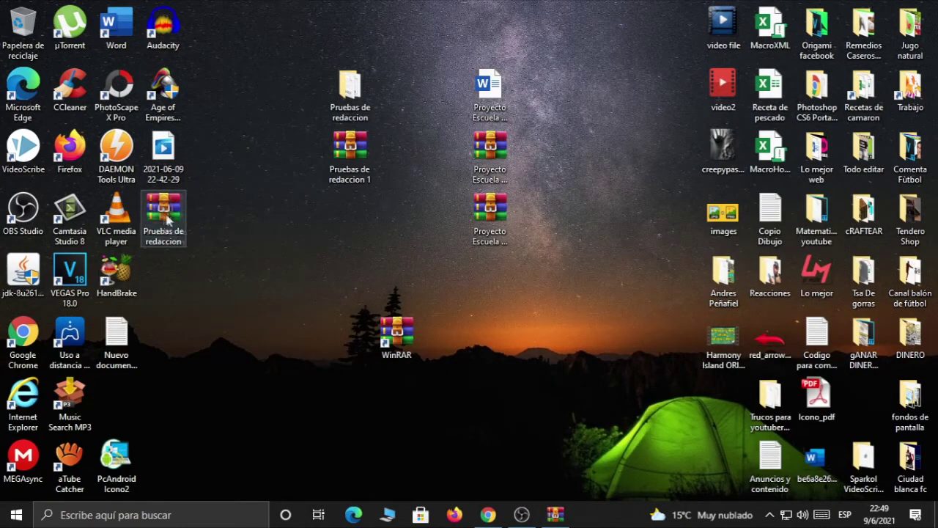
left_click_drag(167, 217, 359, 242)
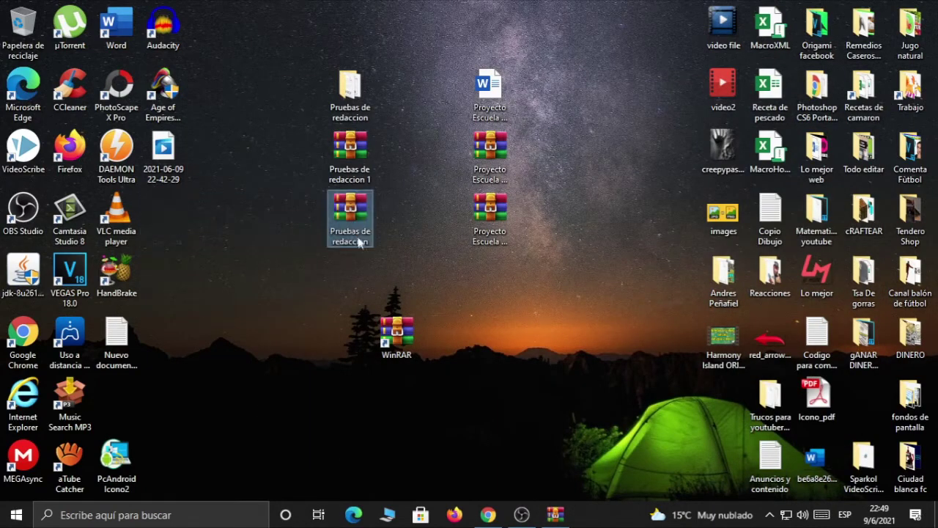
left_click(397, 202)
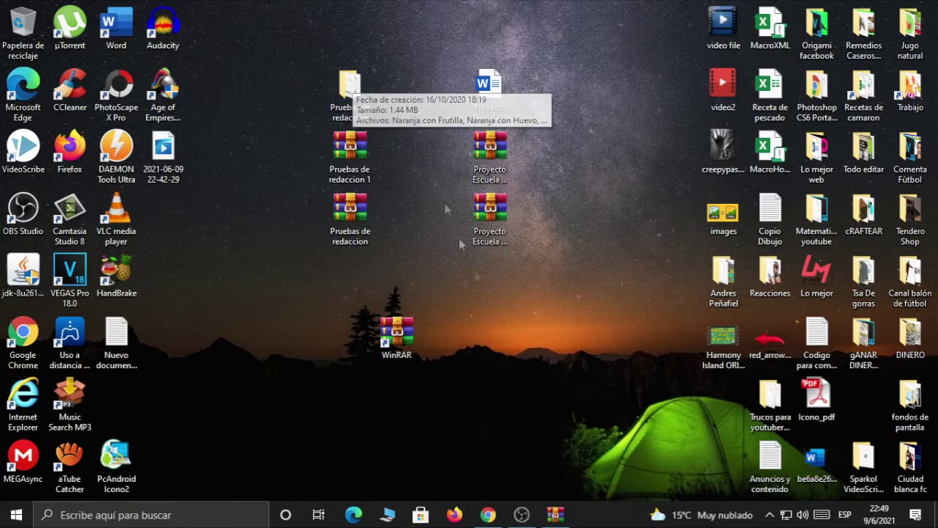
Bring WinRAR back and set up an archive of the Todo editar folder with ZIP format and La mejor compression
left_click(556, 515)
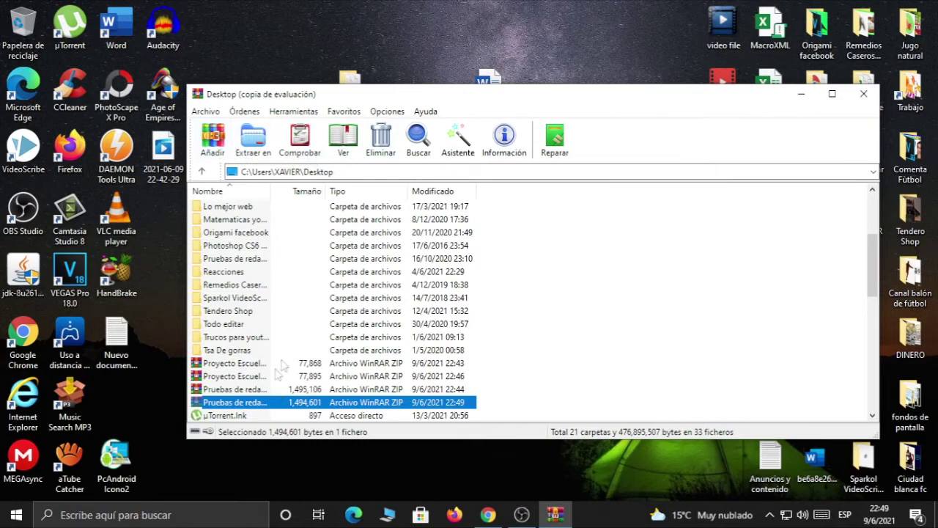
scroll(299, 327, "up", 1)
left_click(240, 300)
left_click(240, 301)
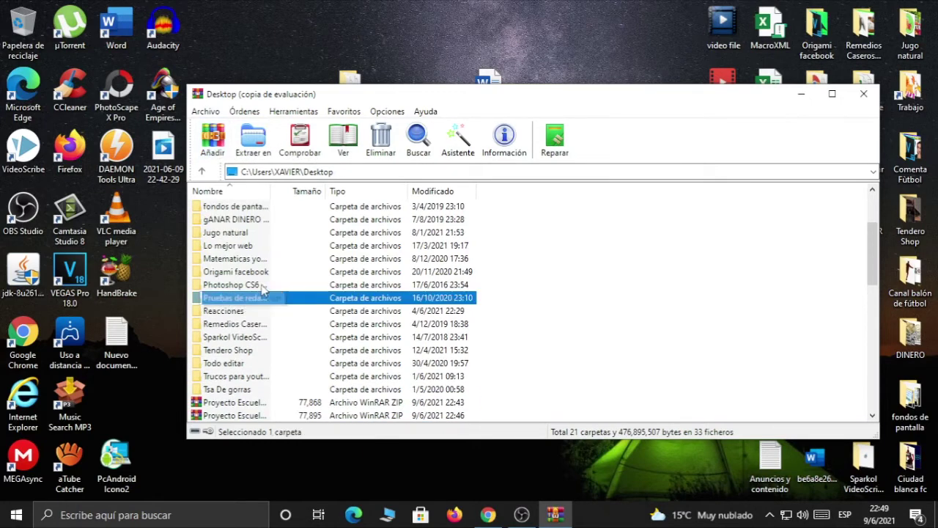
left_click(223, 363)
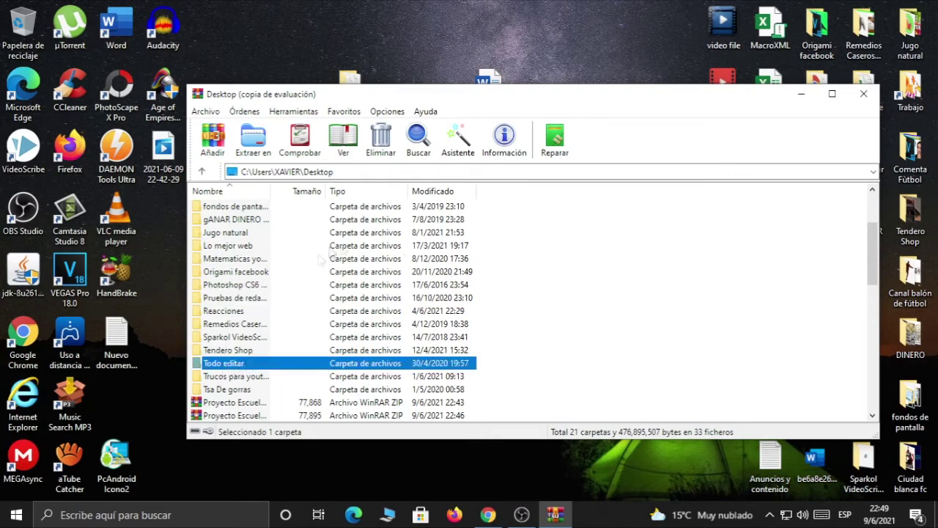
left_click(220, 147)
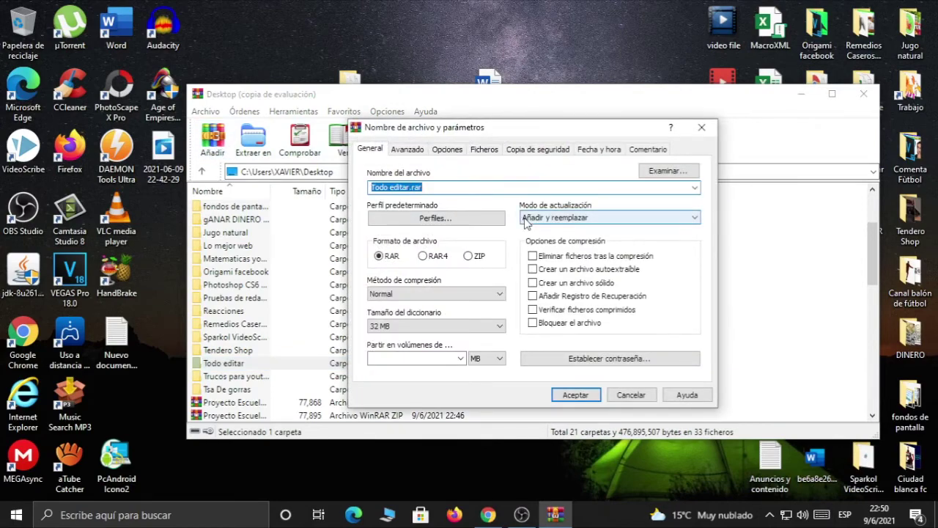
left_click(469, 257)
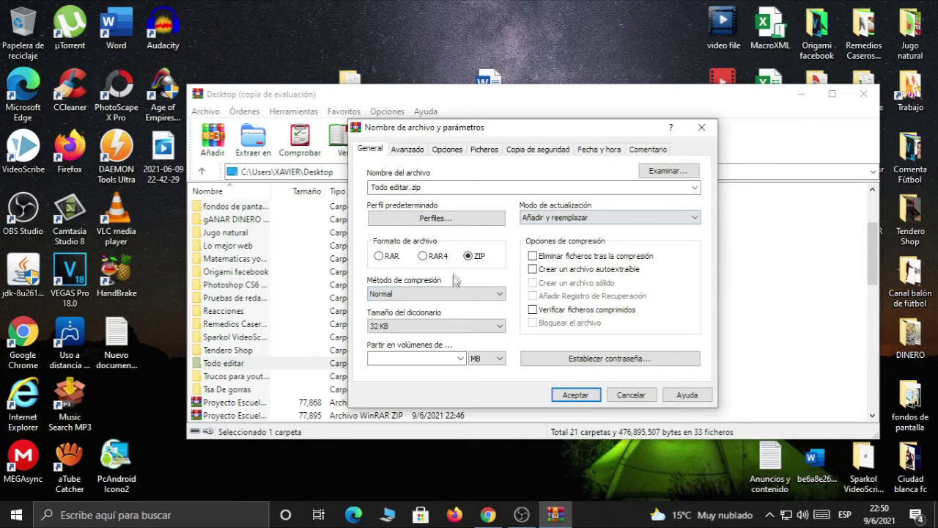
left_click(484, 296)
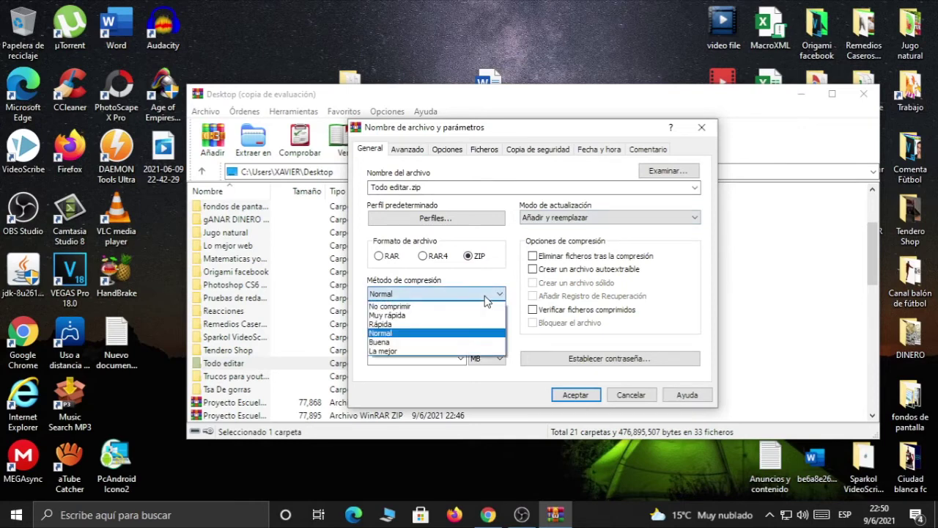
left_click(415, 349)
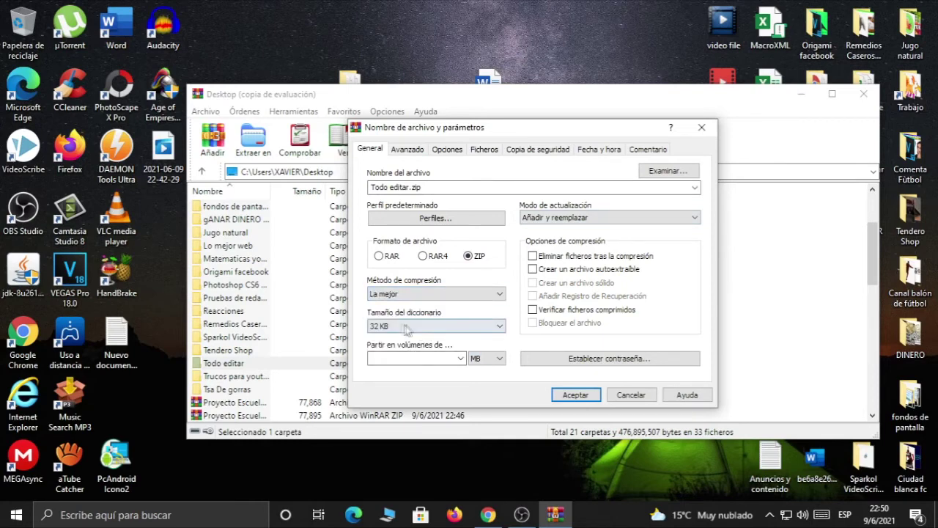
Examine the available dictionary sizes and volume split sizes for the Todo editar archive, leaving both settings as they are
left_click(496, 327)
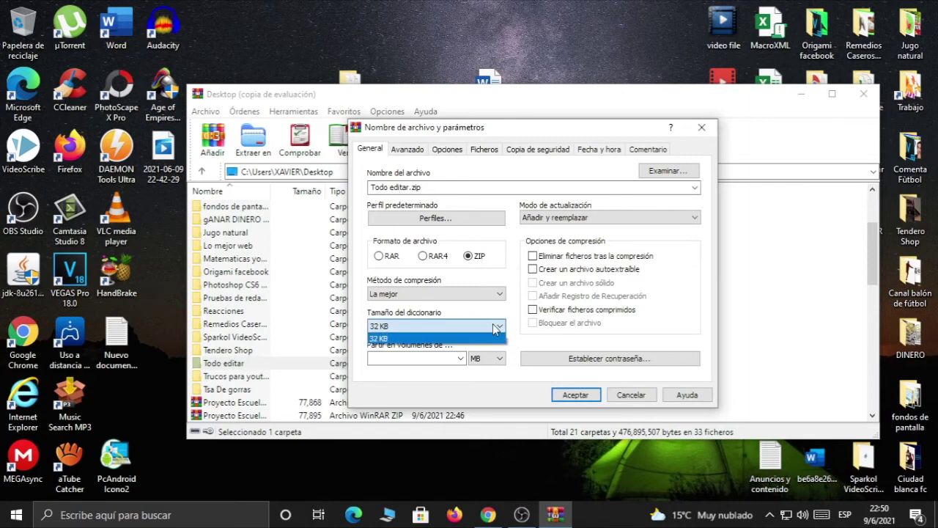
left_click(499, 328)
left_click(499, 328)
left_click(524, 330)
left_click(461, 358)
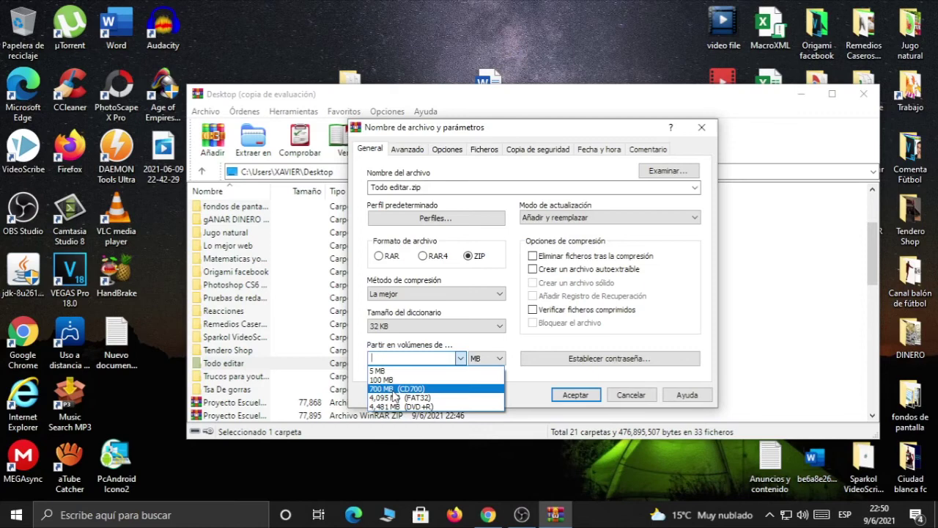
left_click(515, 170)
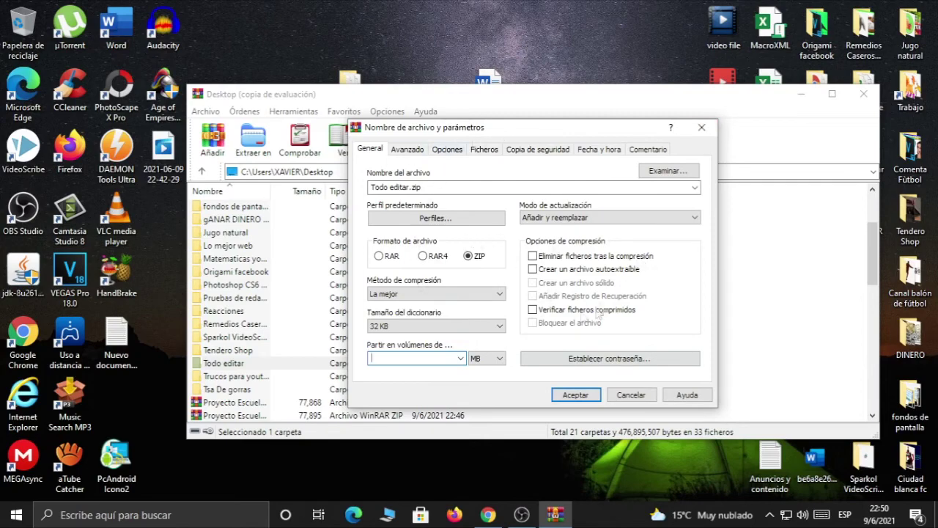
Cancel the Todo editar archive setup and close WinRAR
left_click(702, 128)
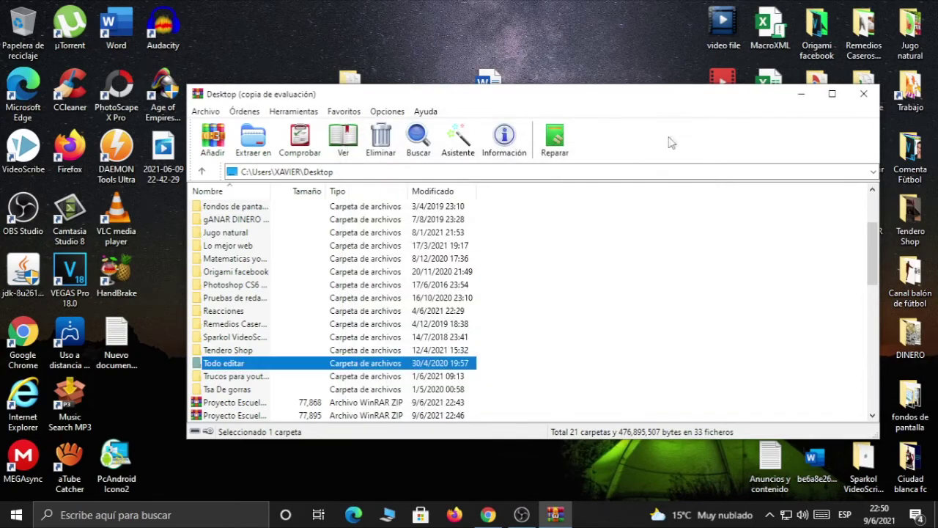
left_click(864, 94)
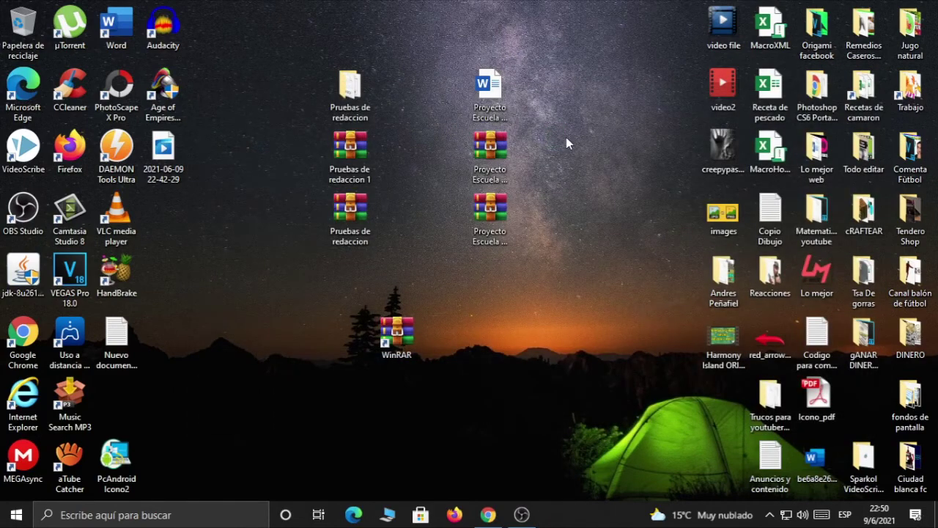